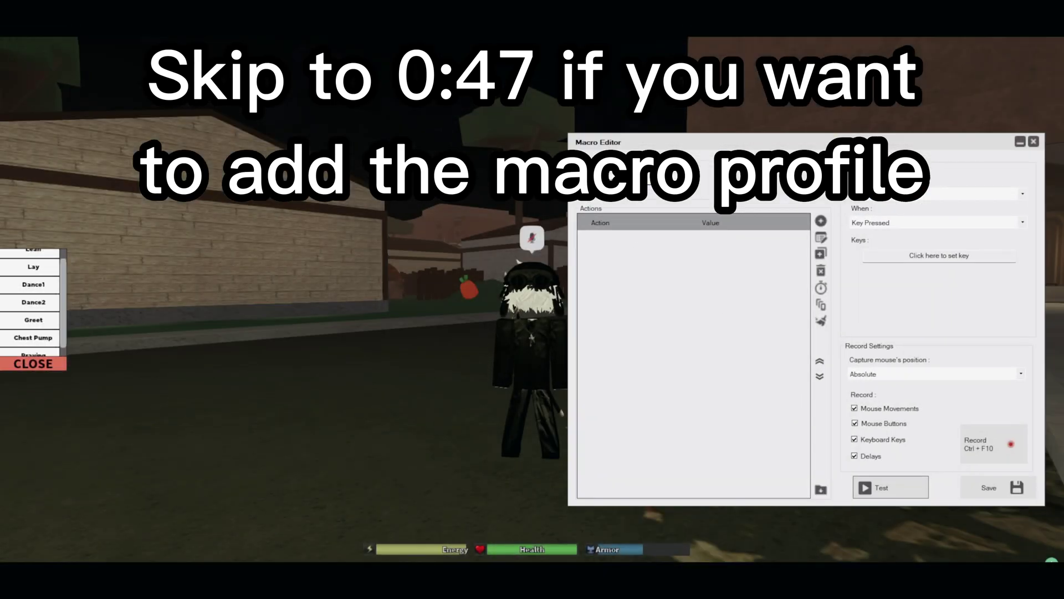
Set the Shift Lock macro's trigger to Key Toggle on the Z key.
left_click(936, 223)
left_click(923, 251)
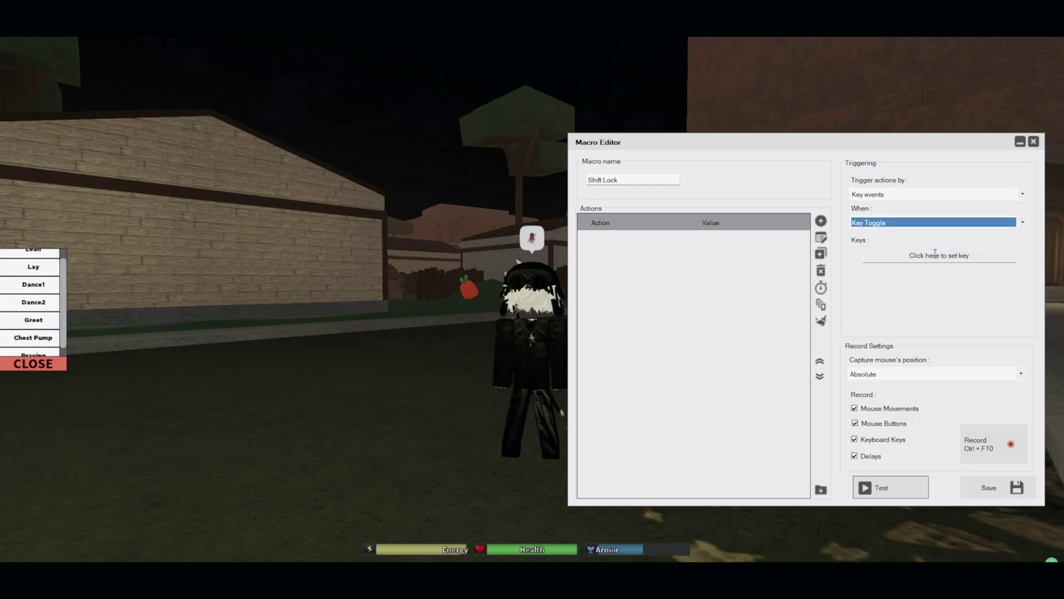
left_click(935, 254)
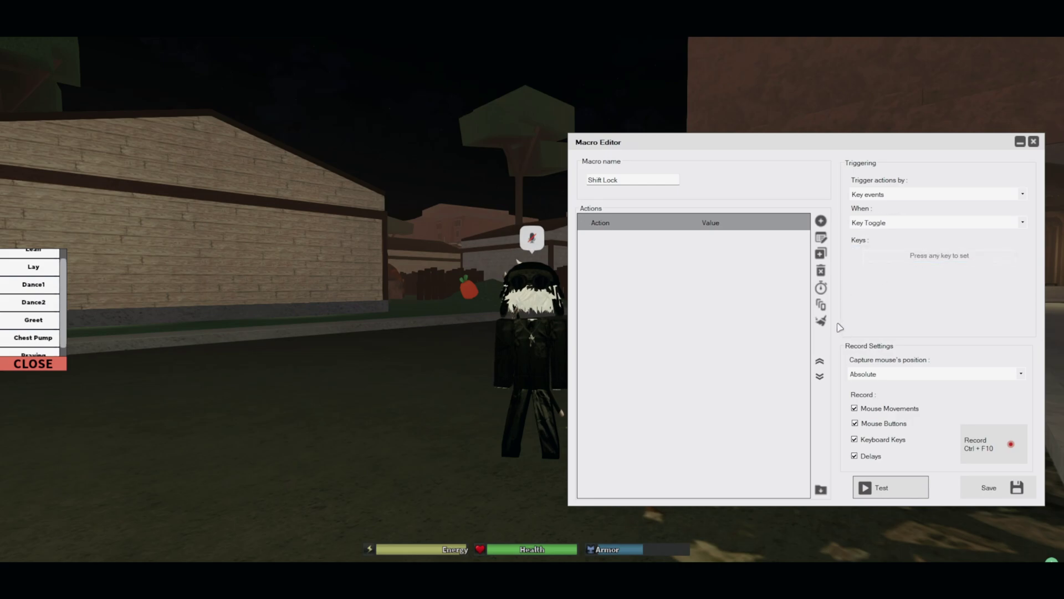
key("z")
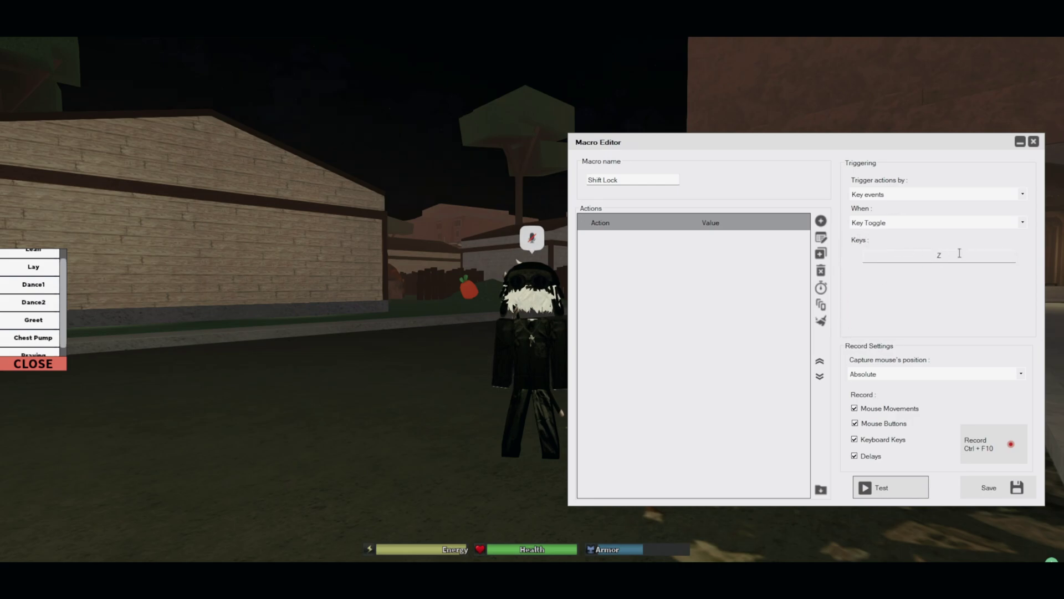
Add a Keyboard Key action for Shift, then clone it for a second Shift press.
left_click(824, 221)
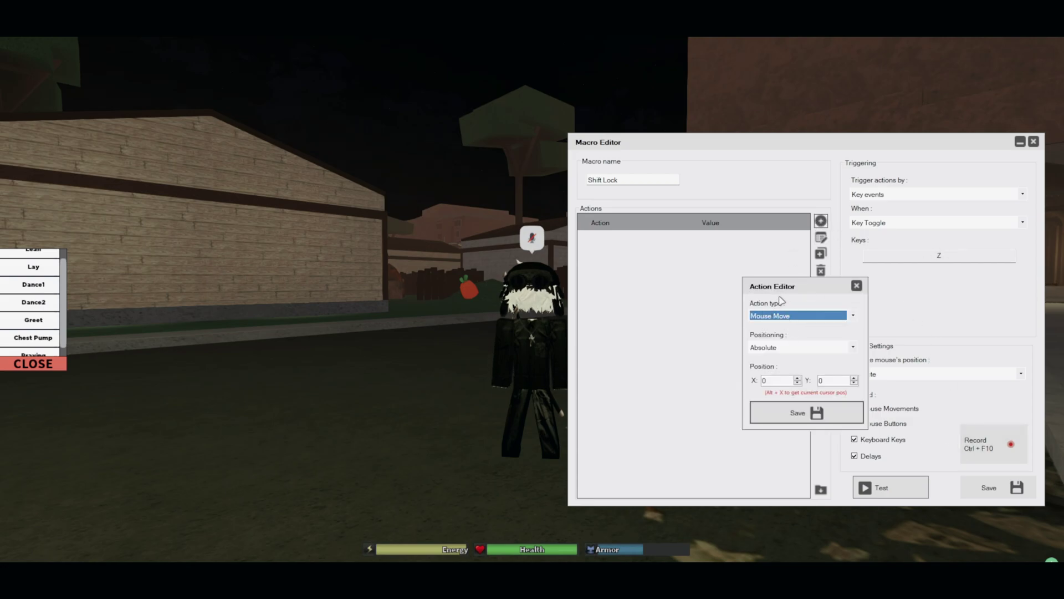
left_click(776, 318)
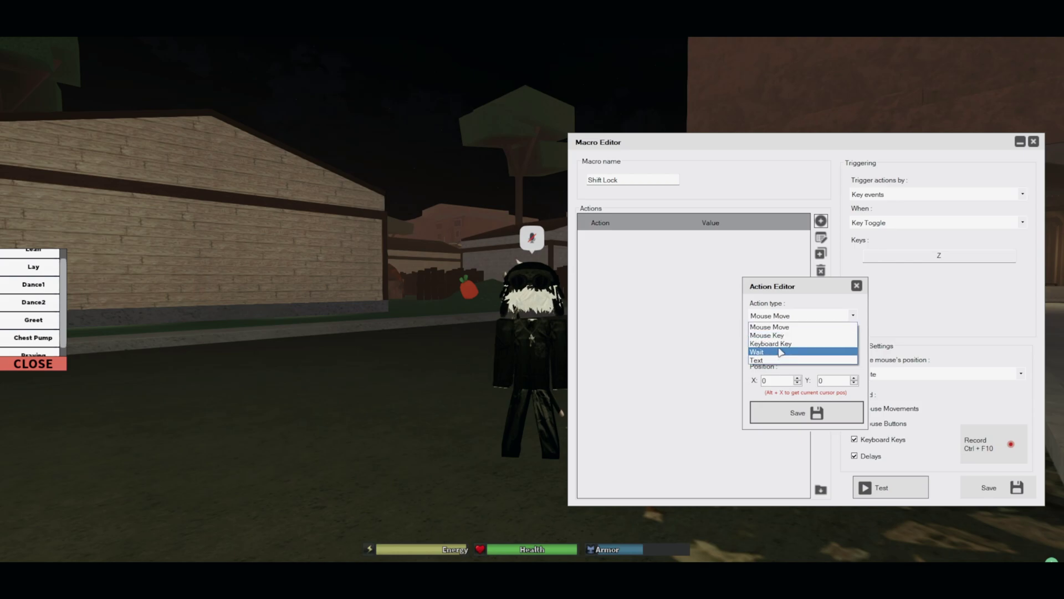
left_click(786, 344)
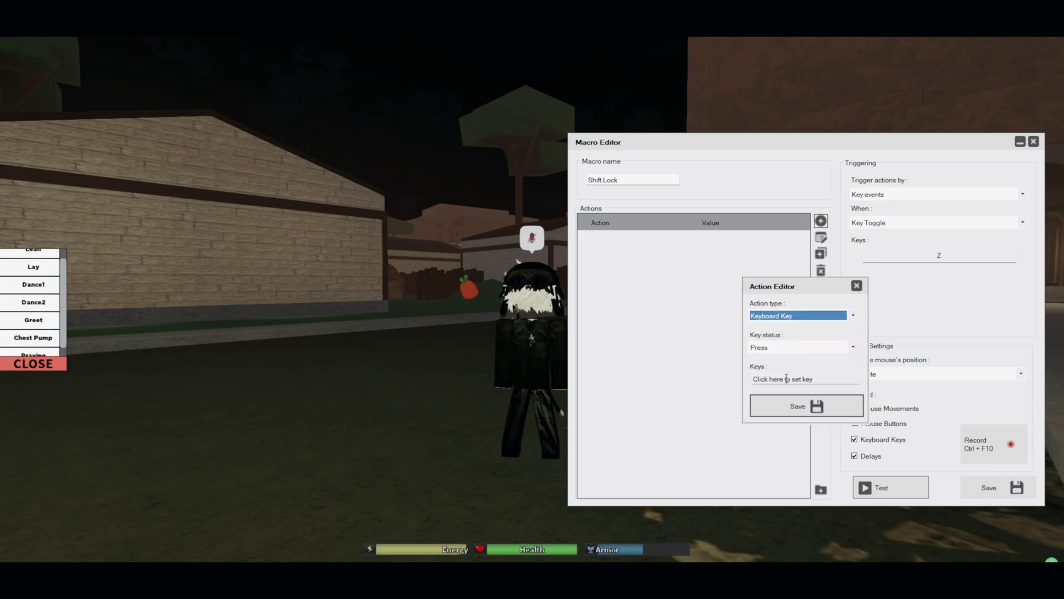
left_click(819, 378)
key("shift")
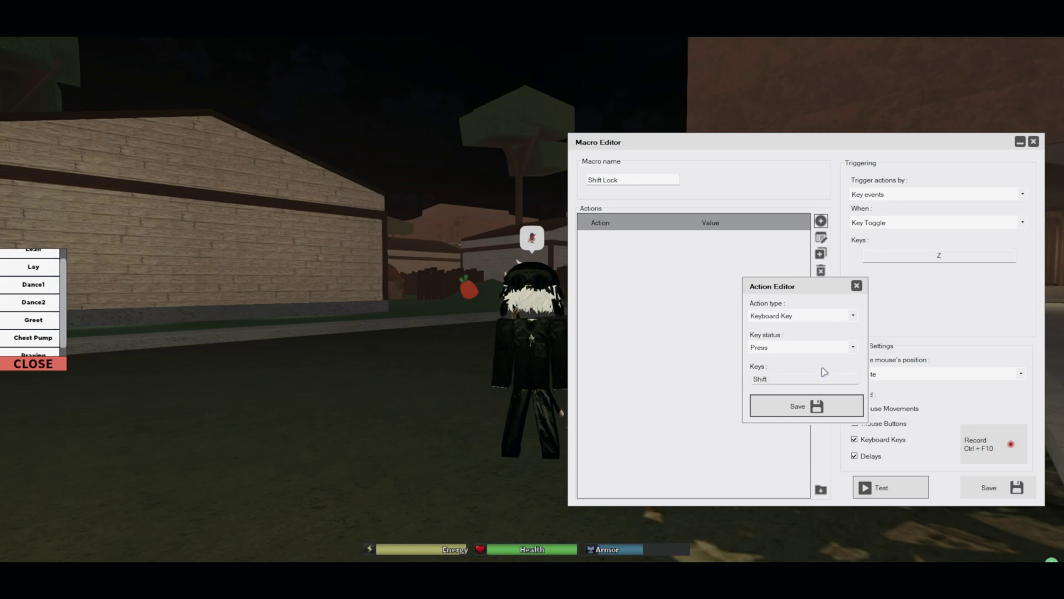
left_click(822, 409)
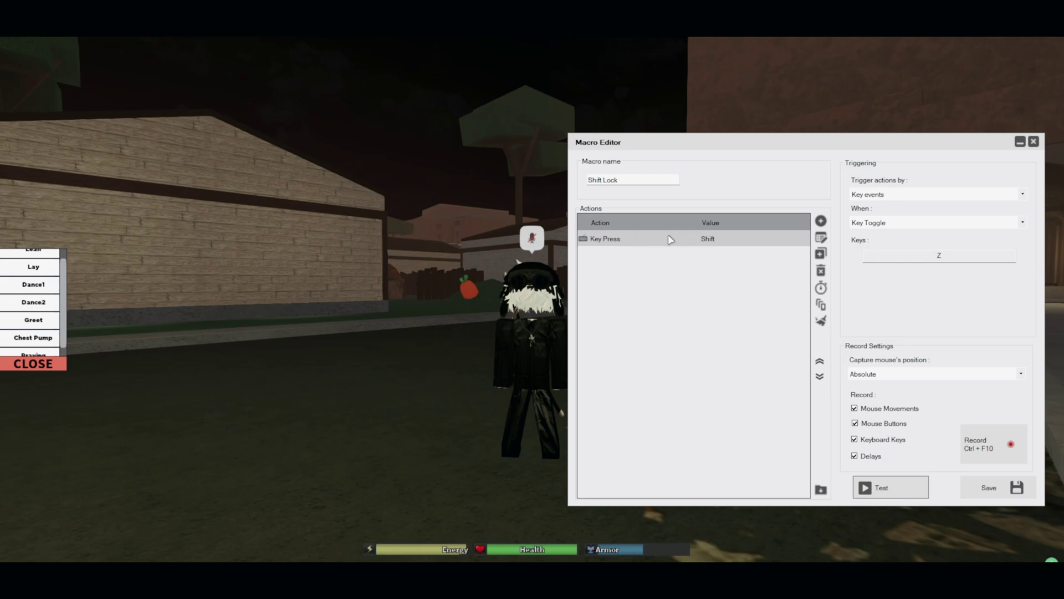
left_click(821, 255)
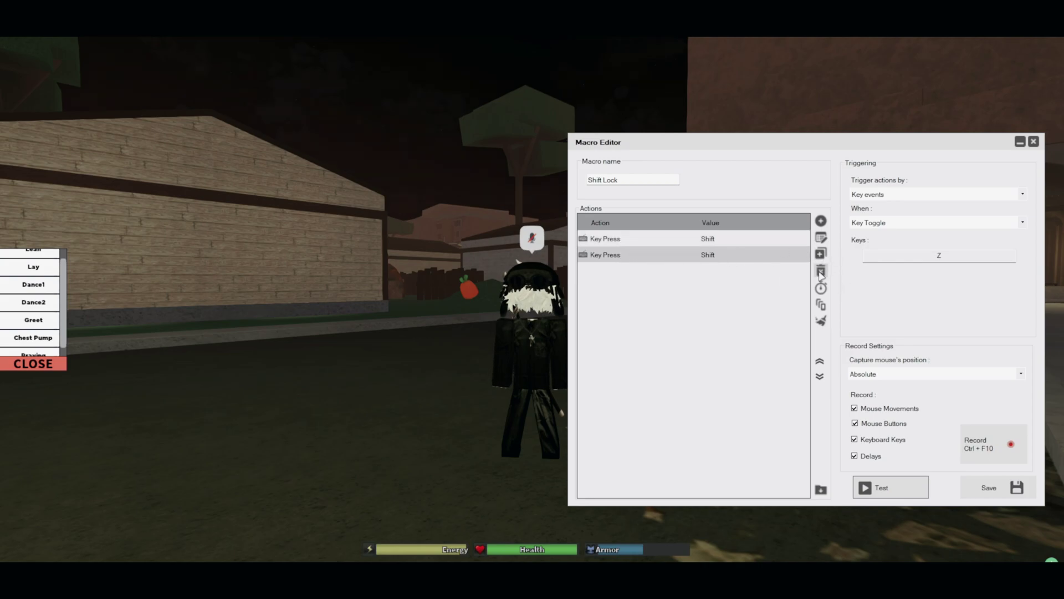
left_click(992, 487)
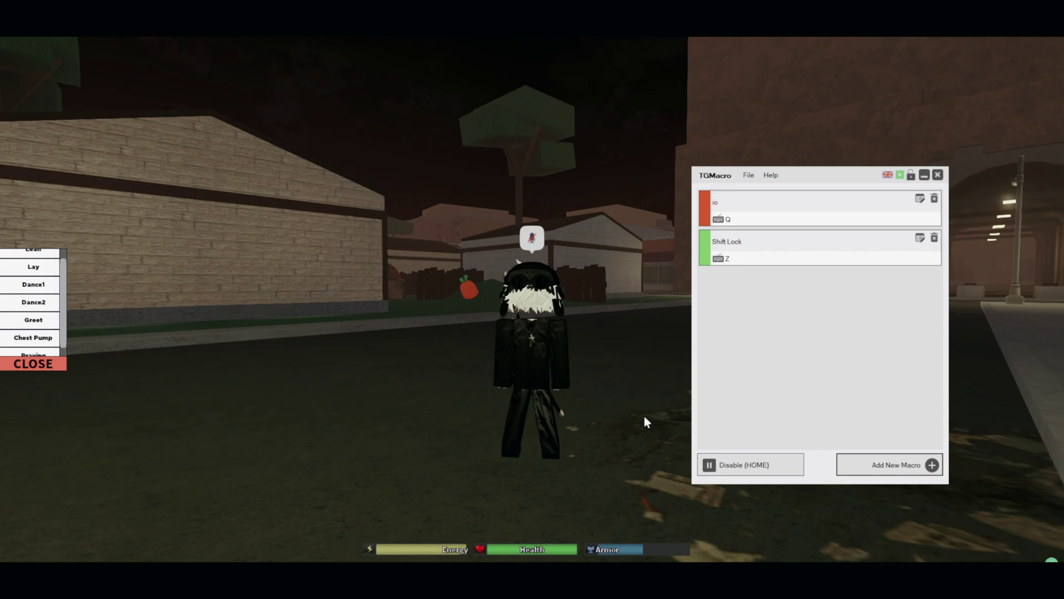
left_click(601, 386)
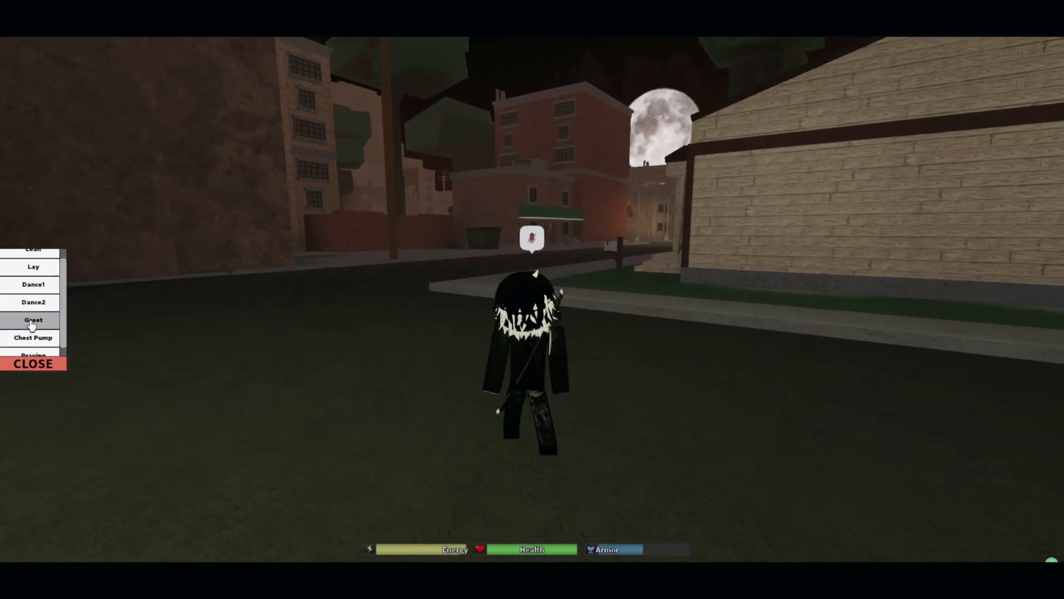
left_click(32, 325)
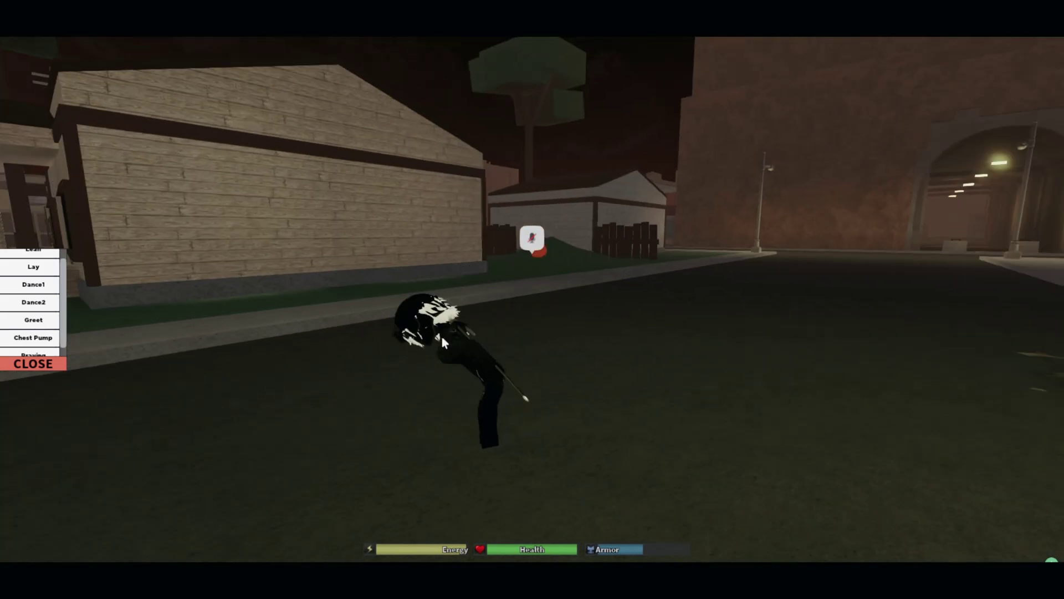
key("z")
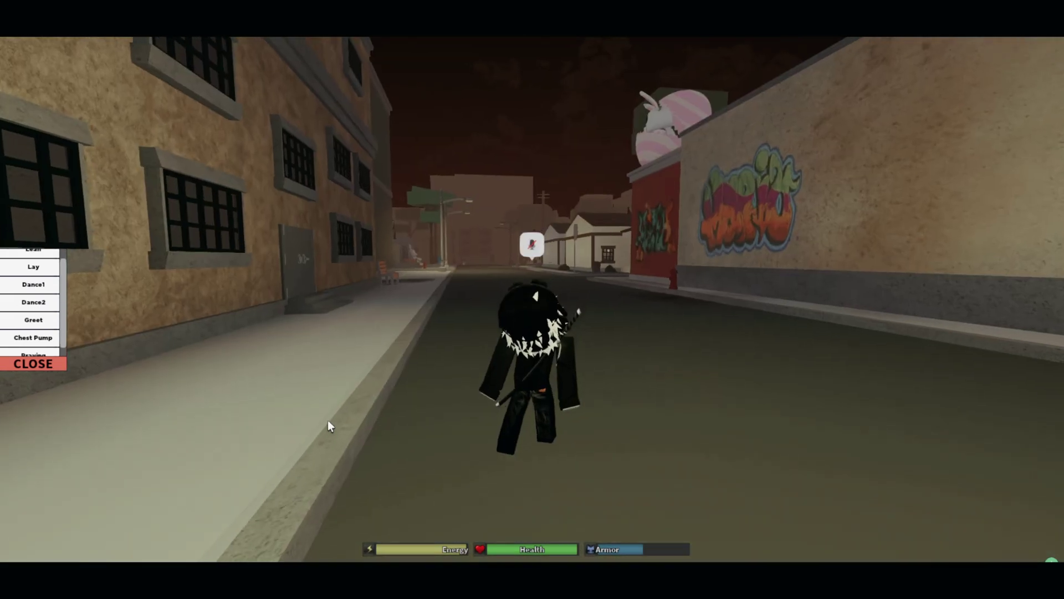
key("w")
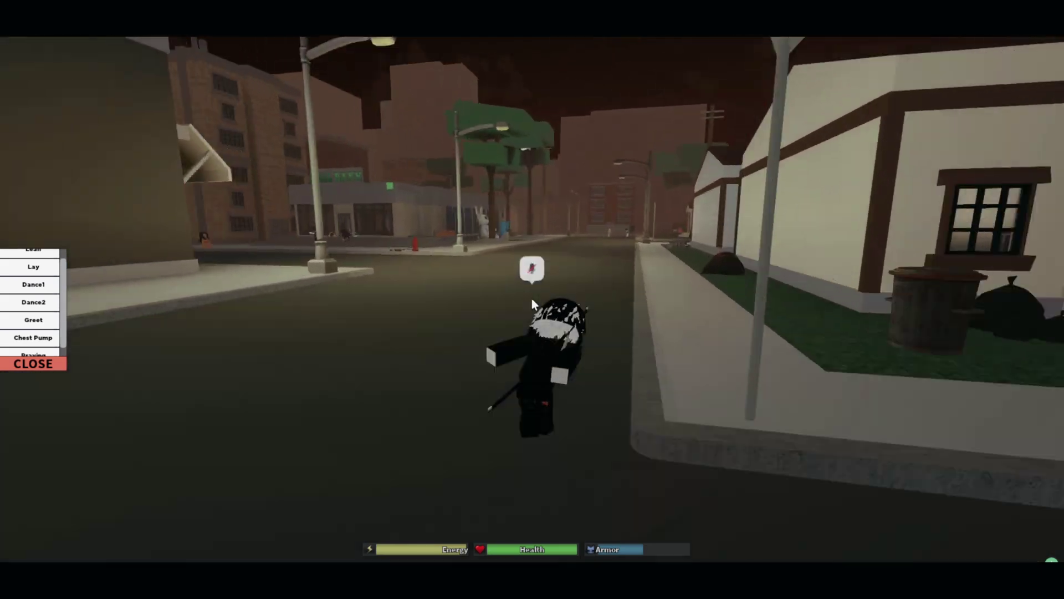
key("w")
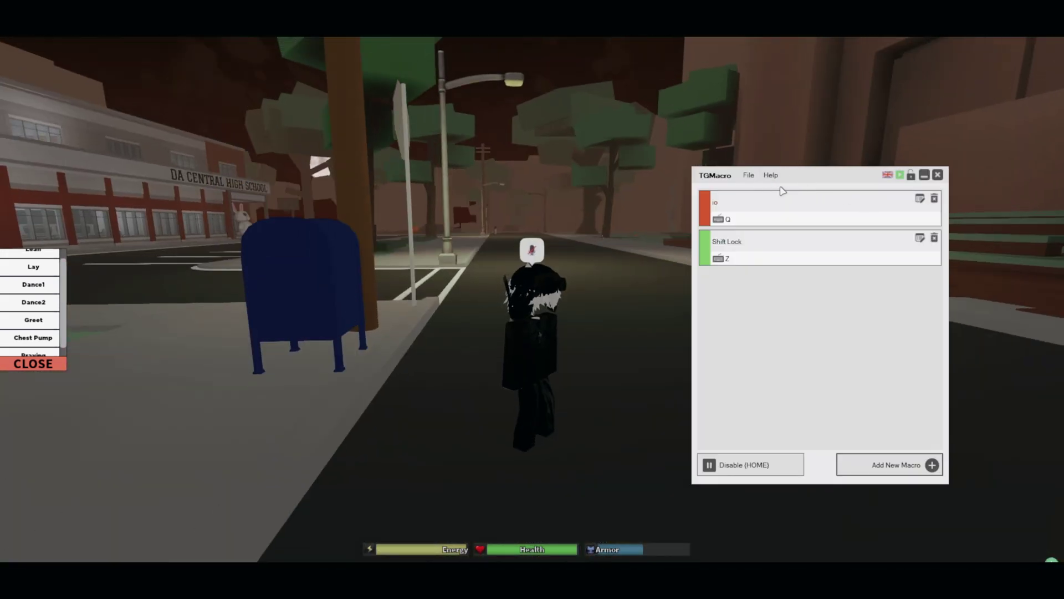
left_click(550, 318)
key("w")
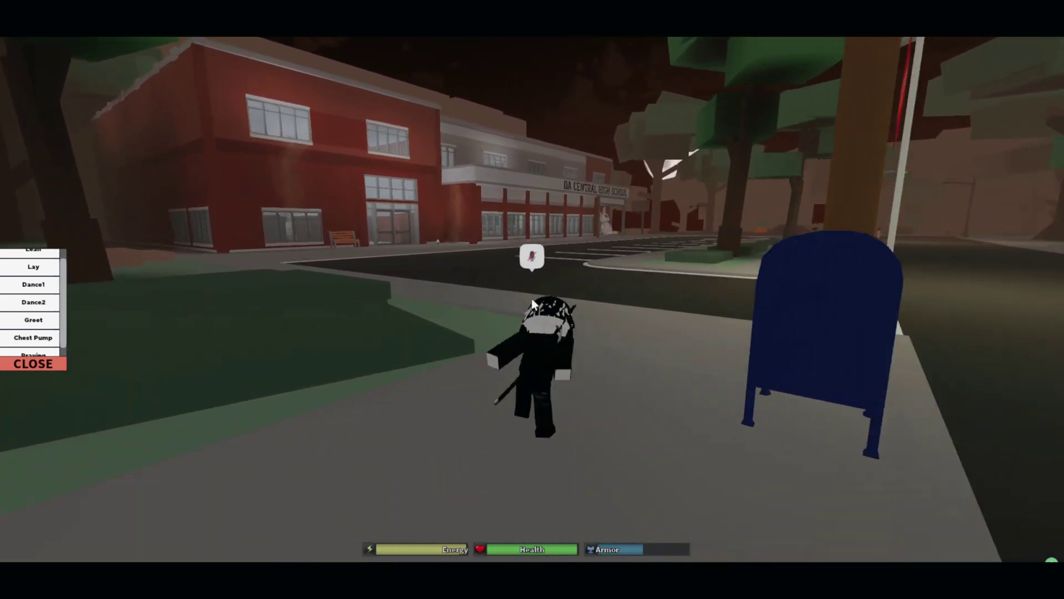
key("w")
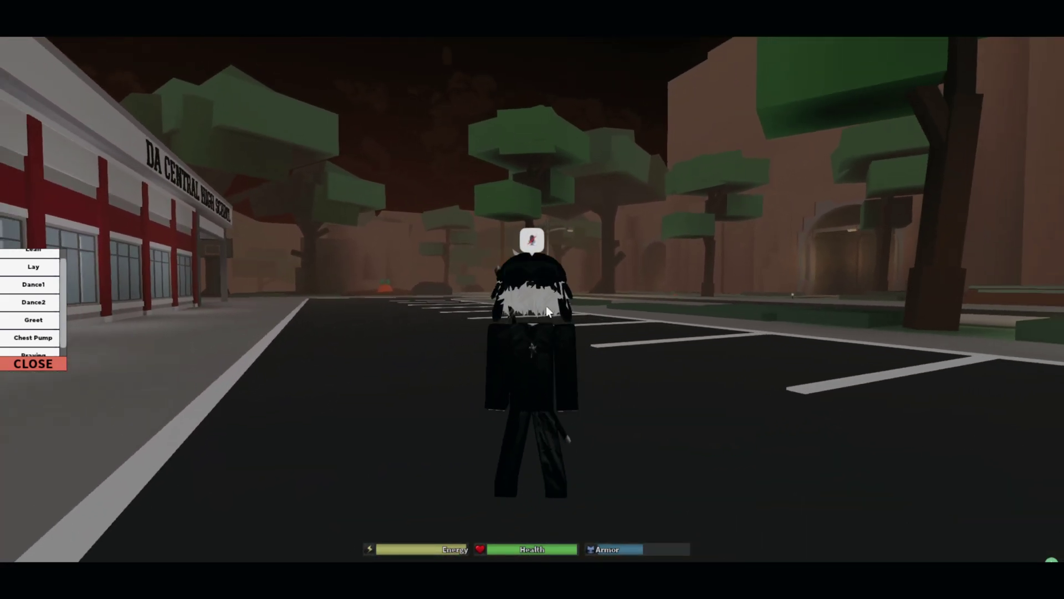
key("alt+Tab")
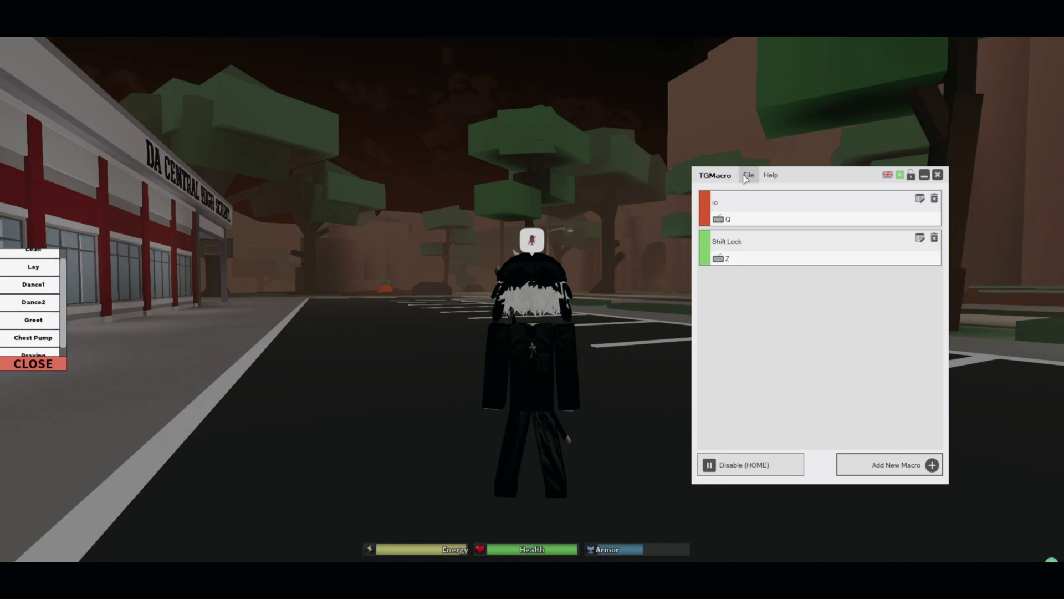
Bring up the Open Project file dialog via File > Load Project.
left_click(748, 176)
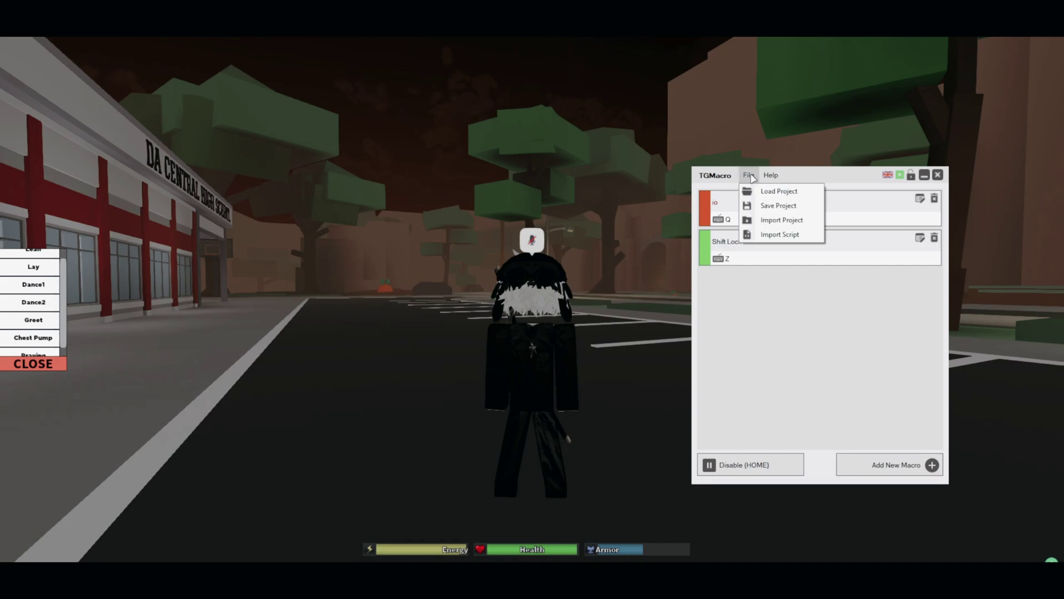
left_click(800, 195)
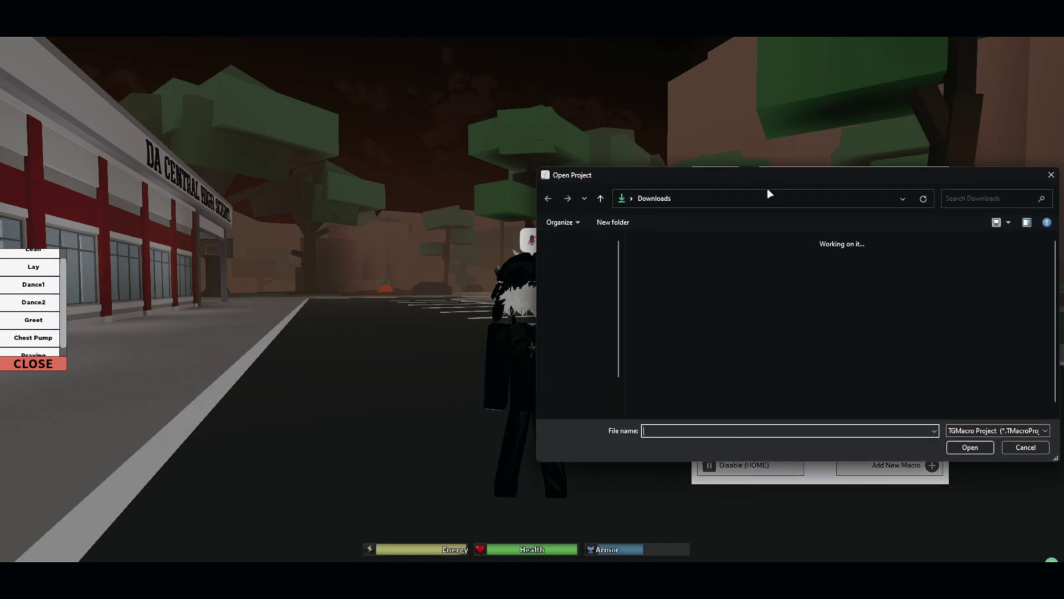